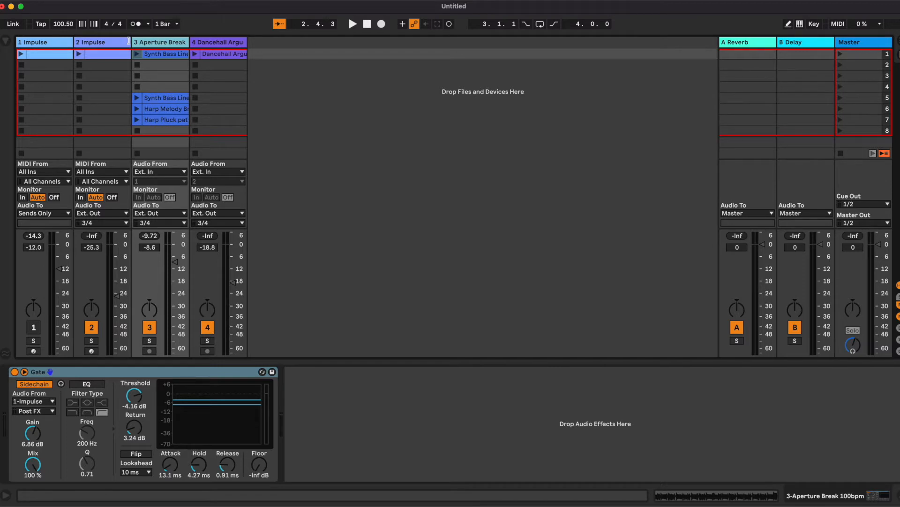
- Open the kick clip on the first Impulse track in the note editor
left_click(42, 45)
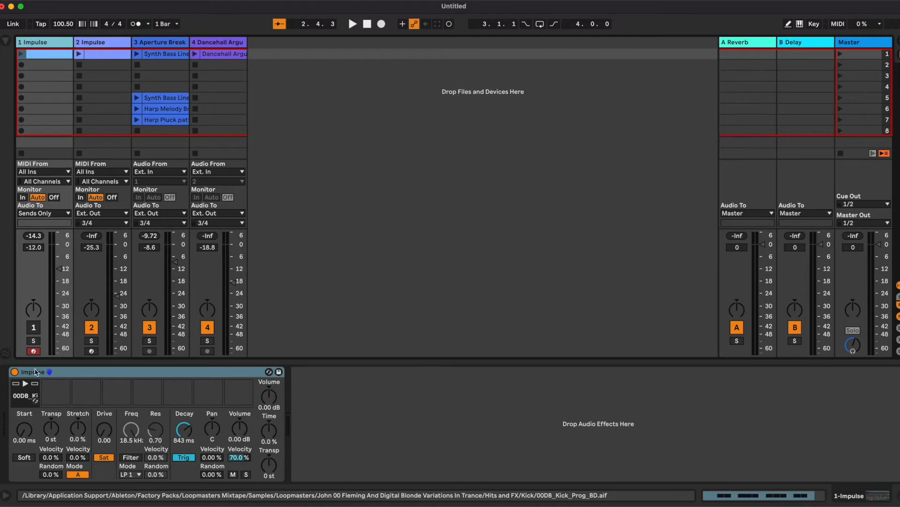
double_click(37, 56)
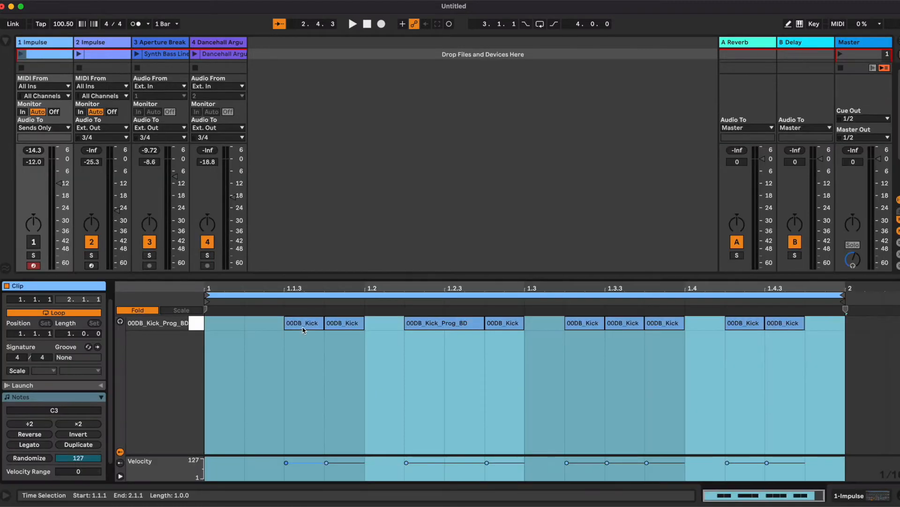
- Add kick notes on the first and second beats of the clip
left_click(260, 328)
double_click(224, 327)
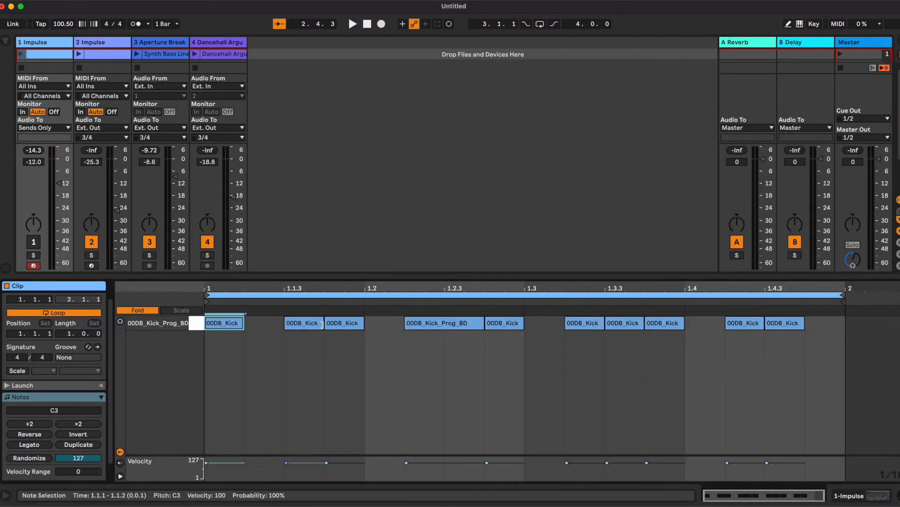
double_click(376, 319)
- Delete the off-beat kick notes so kicks fall on each quarter beat plus one at 1.4.3
left_click_drag(277, 323, 347, 327)
key("Delete")
left_click_drag(428, 346, 510, 328)
key("Delete")
left_click_drag(584, 325, 712, 329)
key("Delete")
left_click(785, 327)
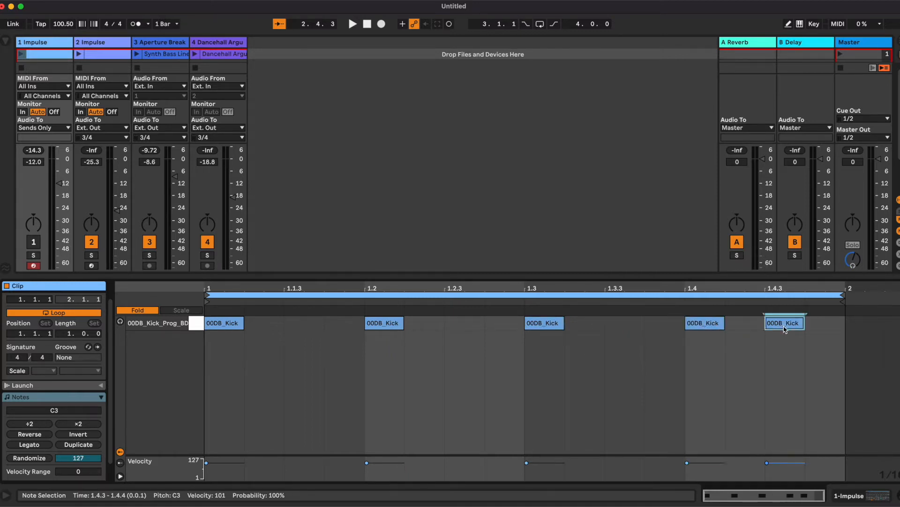
- Launch the edited kick clip on the first Impulse track
left_click(37, 43)
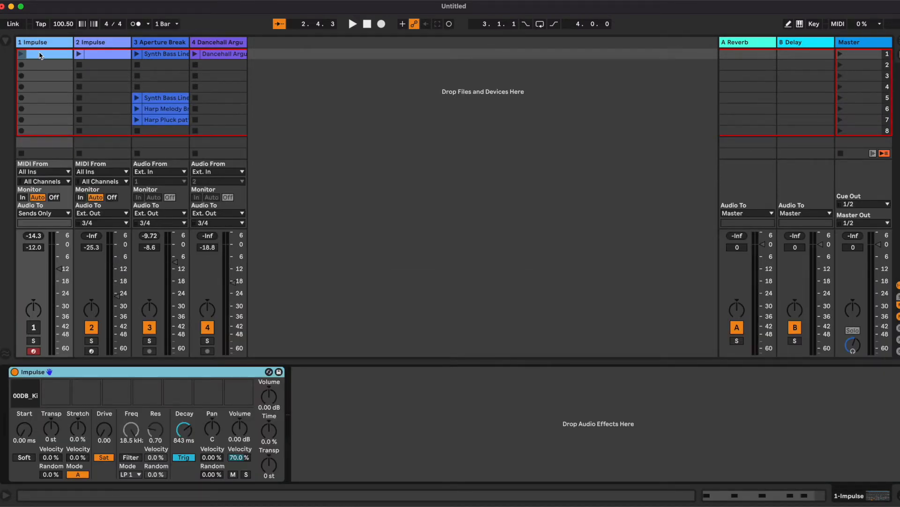
left_click(21, 54)
mouse_move(30, 397)
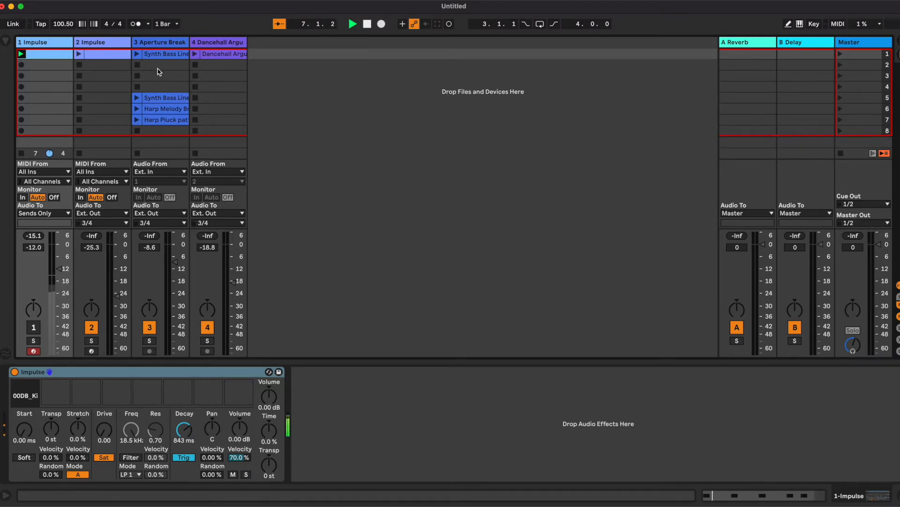
- Inspect the Gate's sidechain source settings on the Aperture Break track
left_click(160, 42)
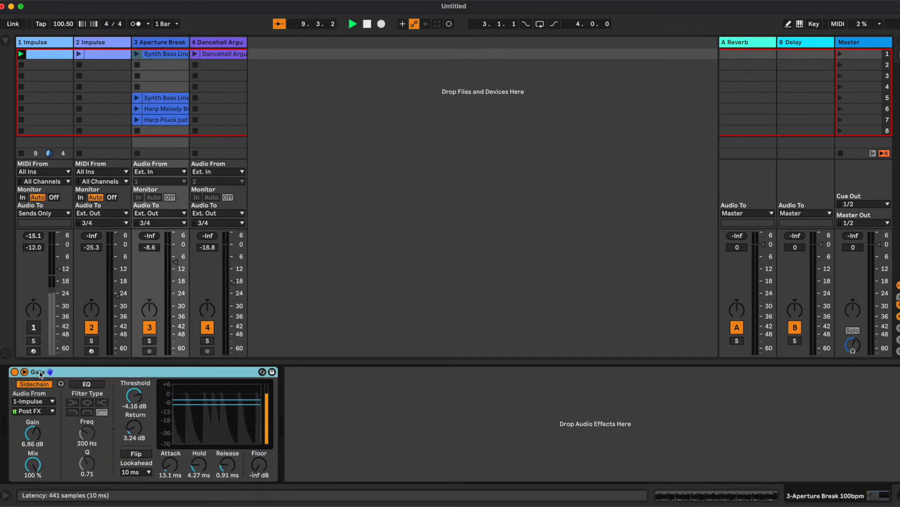
left_click(39, 402)
left_click(43, 414)
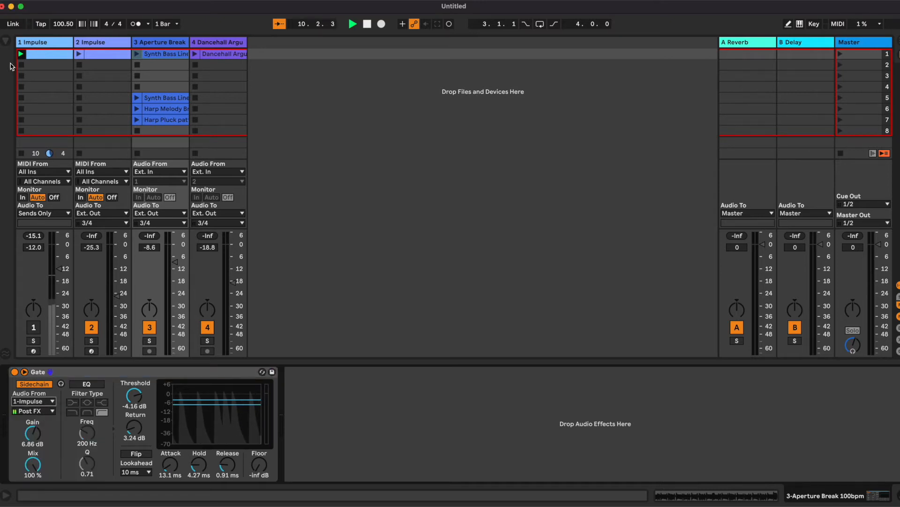
- Launch the Synth Bass Line clip on the Aperture Break track
left_click(41, 45)
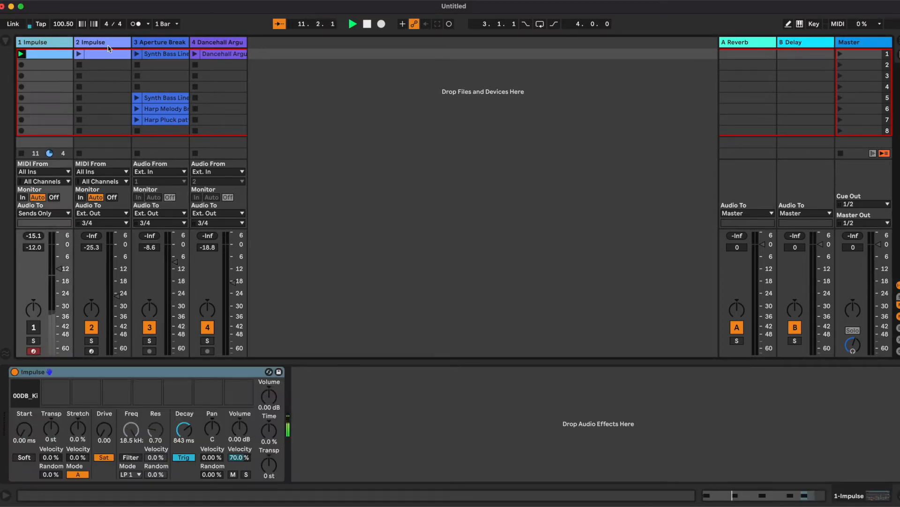
left_click(146, 57)
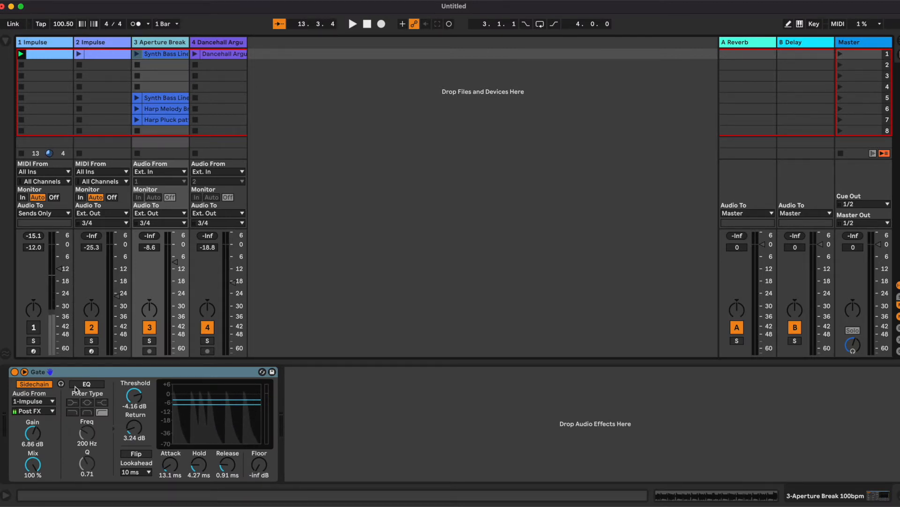
left_click(136, 56)
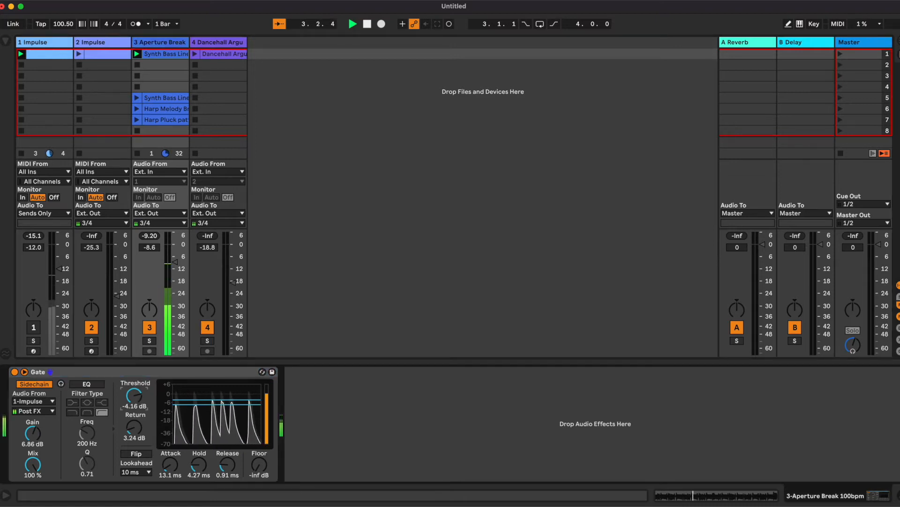
- Set the Gate threshold to about -7.97 dB and return to about 4.95 dB, bypassing it briefly to compare
left_click_drag(134, 396, 134, 396)
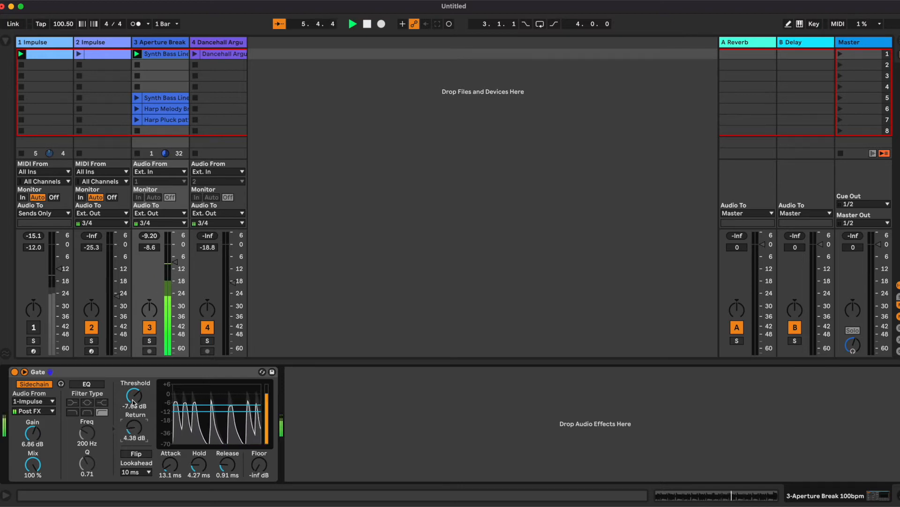
left_click_drag(133, 401, 133, 424)
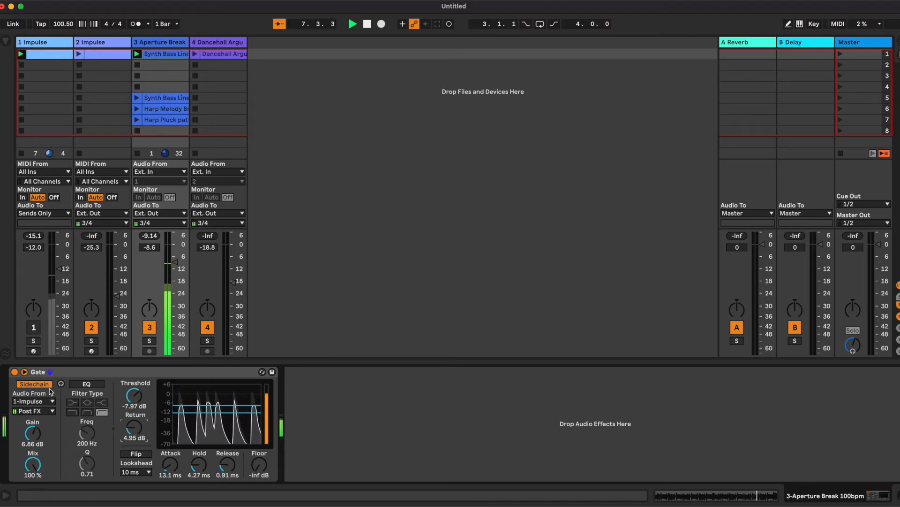
left_click(14, 372)
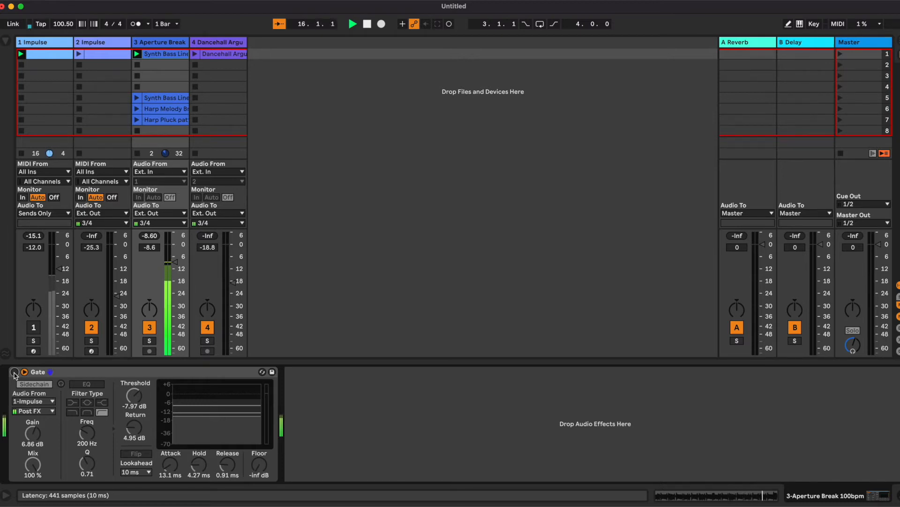
left_click(14, 374)
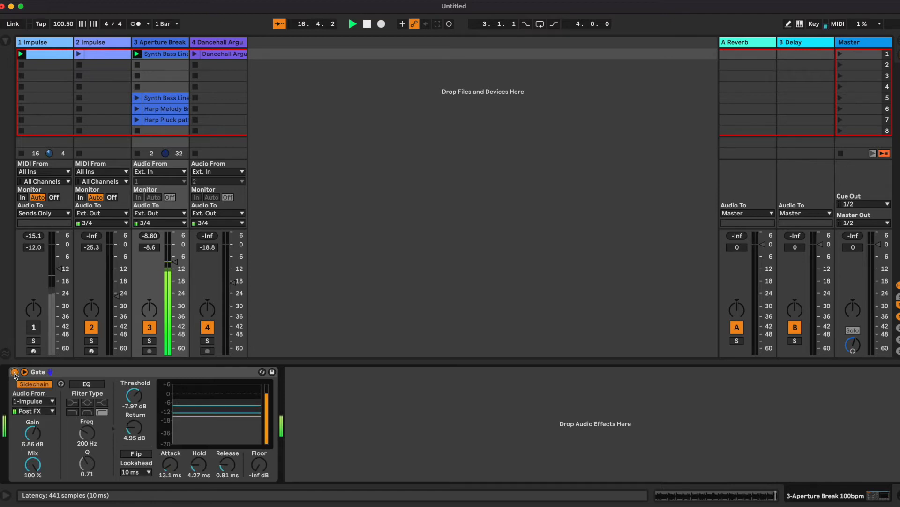
- Set the Gate threshold to about -9.55 dB and return to about 4.00 dB
mouse_move(130, 426)
left_mouse_down()
mouse_move(133, 397)
mouse_move(133, 436)
left_mouse_up()
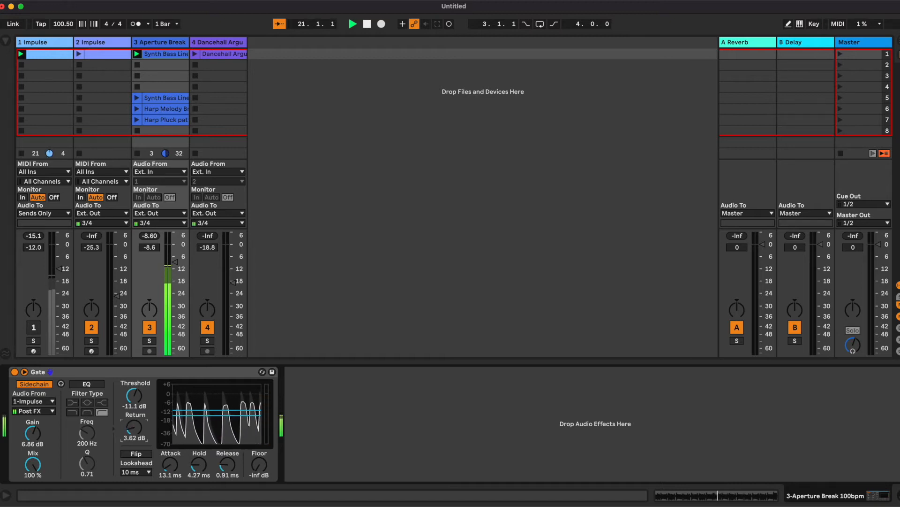
left_click_drag(228, 464, 228, 460)
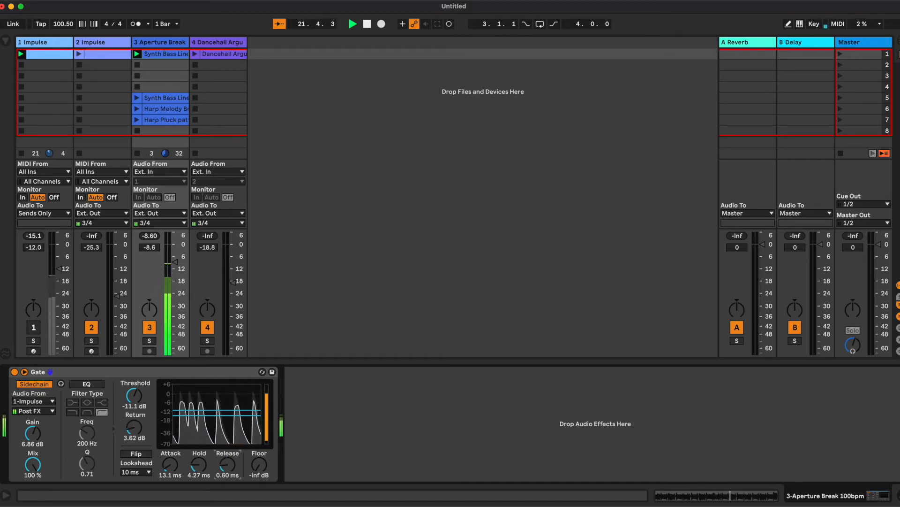
left_click_drag(136, 404, 135, 402)
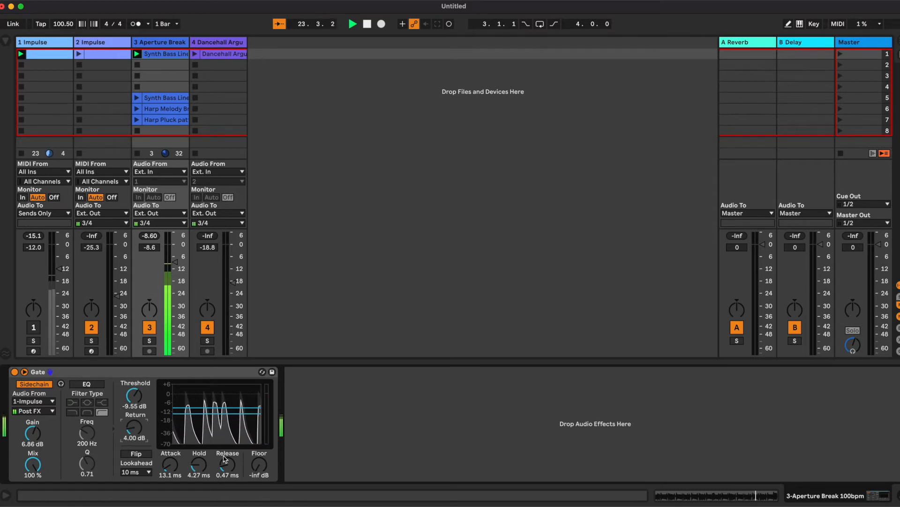
- Set the Gate release to about 2.06 ms and the floor to about -48.2 dB
left_click_drag(228, 464, 228, 440)
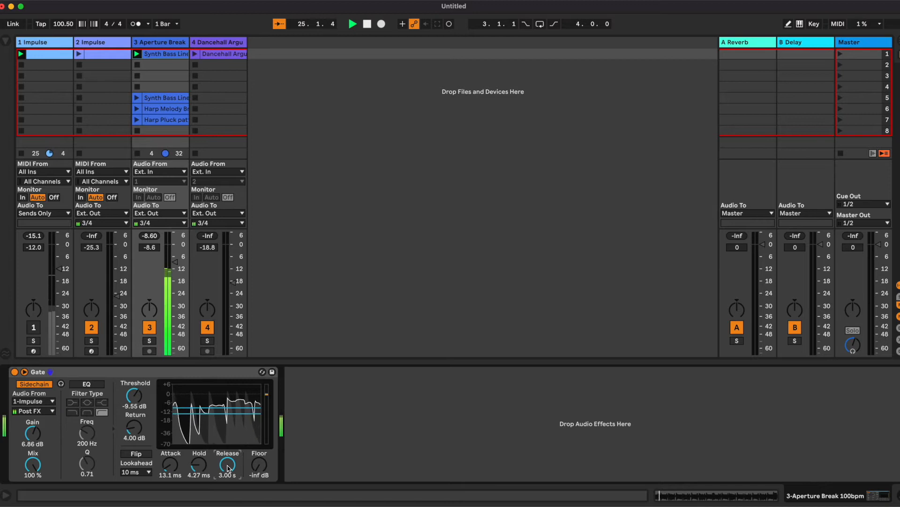
left_click_drag(228, 468, 228, 497)
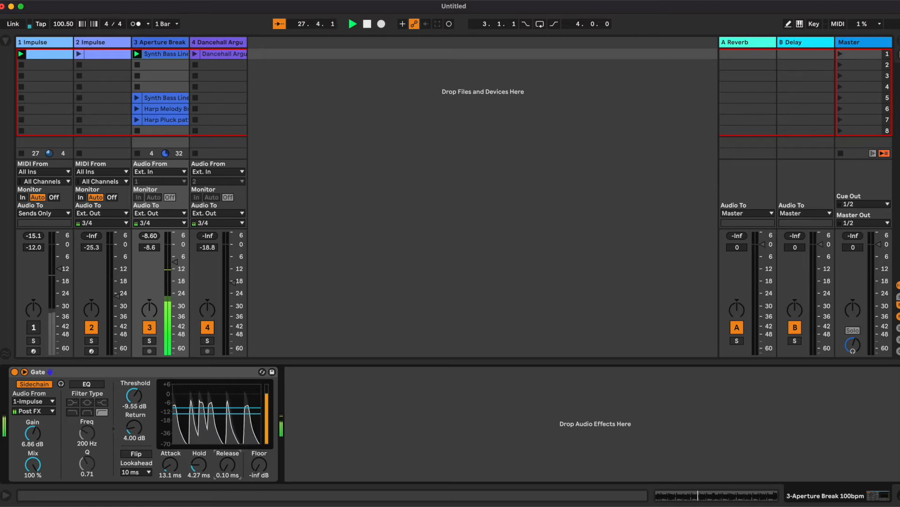
left_click_drag(228, 498, 228, 490)
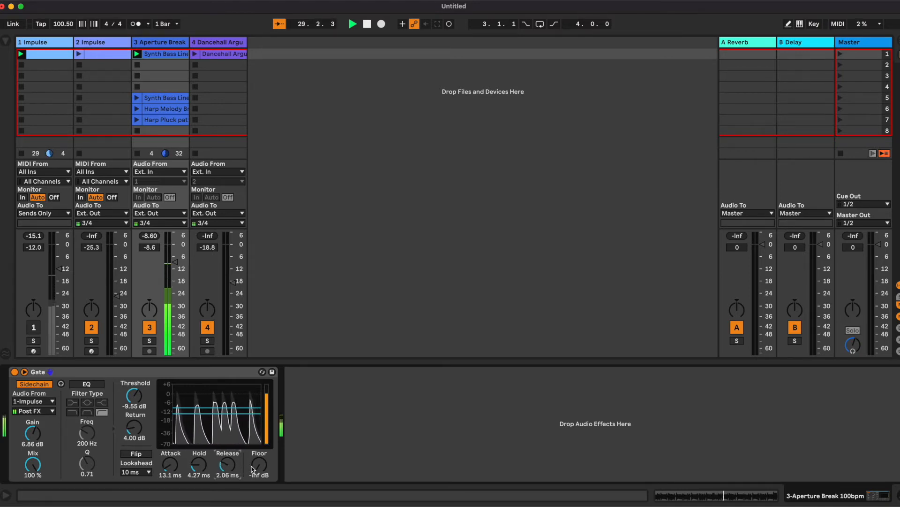
mouse_move(259, 464)
left_mouse_down()
mouse_move(259, 448)
mouse_move(259, 461)
left_mouse_up()
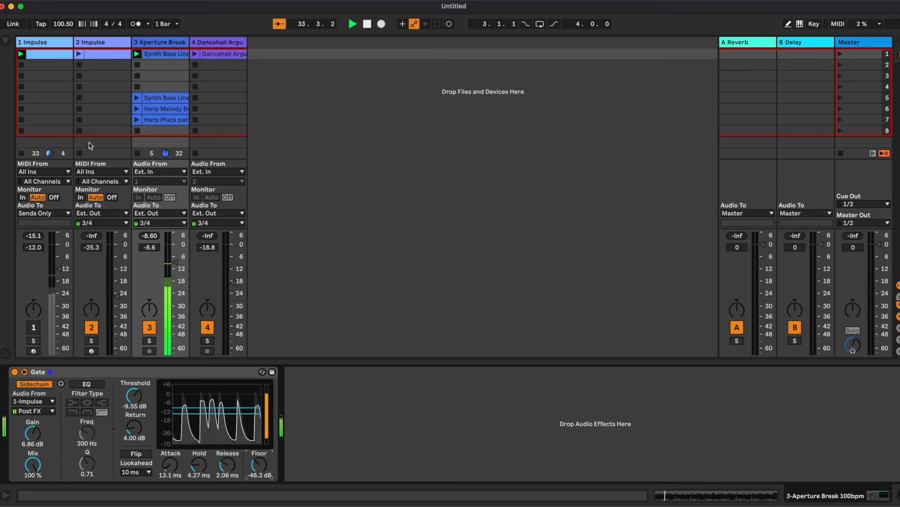
- Open the kick clip and add kick notes at 1.1.4 and 1.4.4
double_click(50, 55)
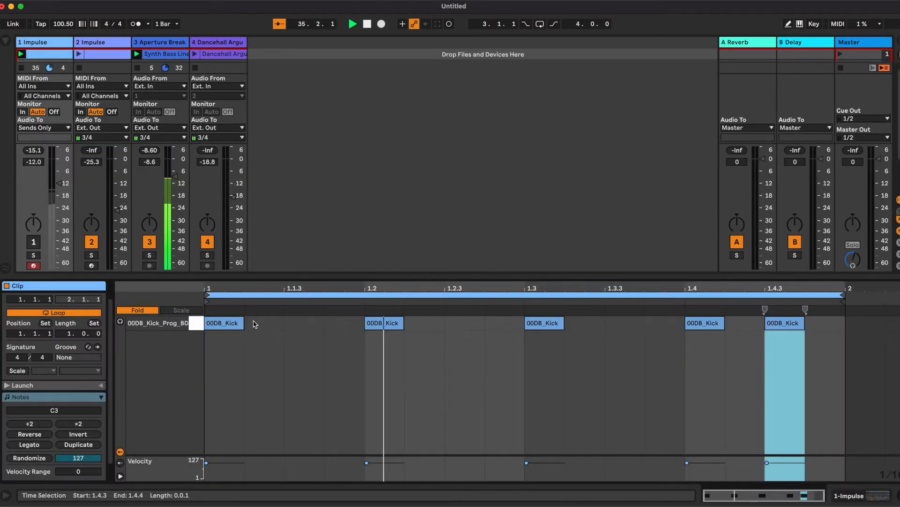
double_click(344, 323)
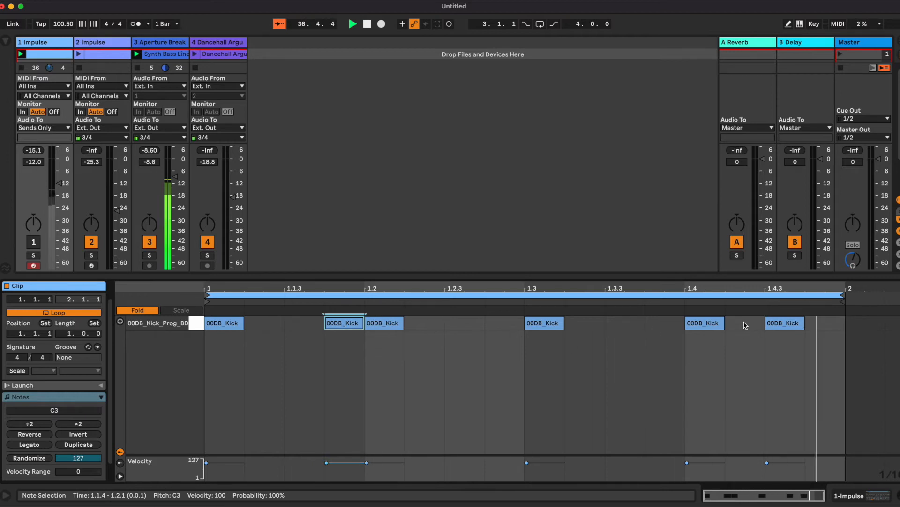
left_click(830, 327)
double_click(830, 327)
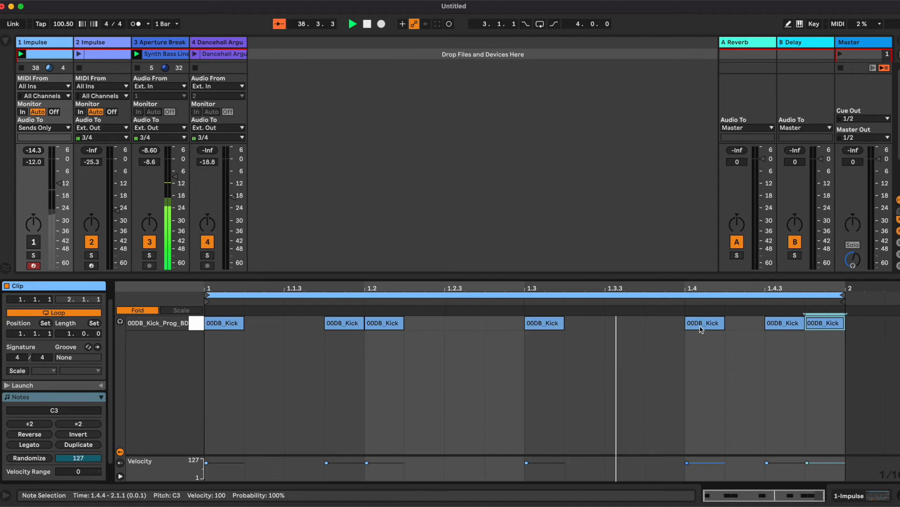
- Shift the last three kicks one sixteenth earlier and add another kick at 1.4.4
left_click_drag(704, 324, 664, 323)
left_click_drag(783, 323, 745, 323)
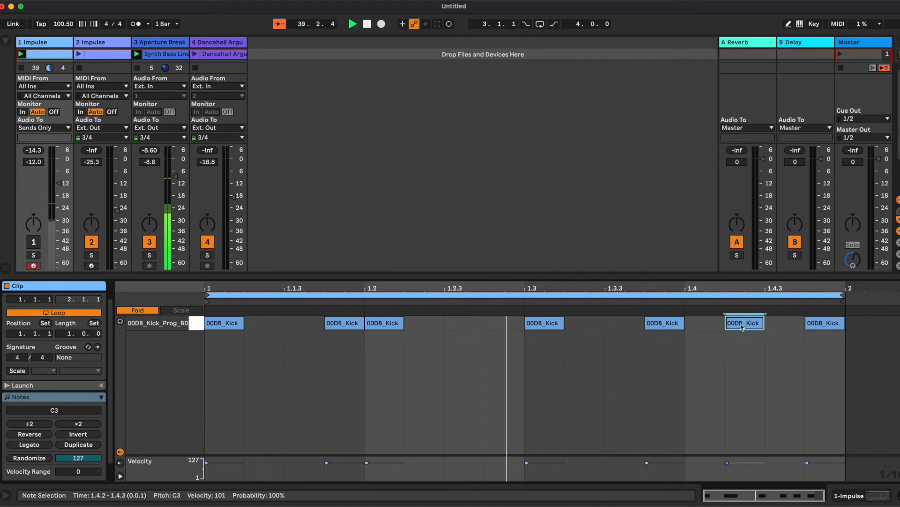
left_click_drag(821, 326, 782, 325)
double_click(819, 324)
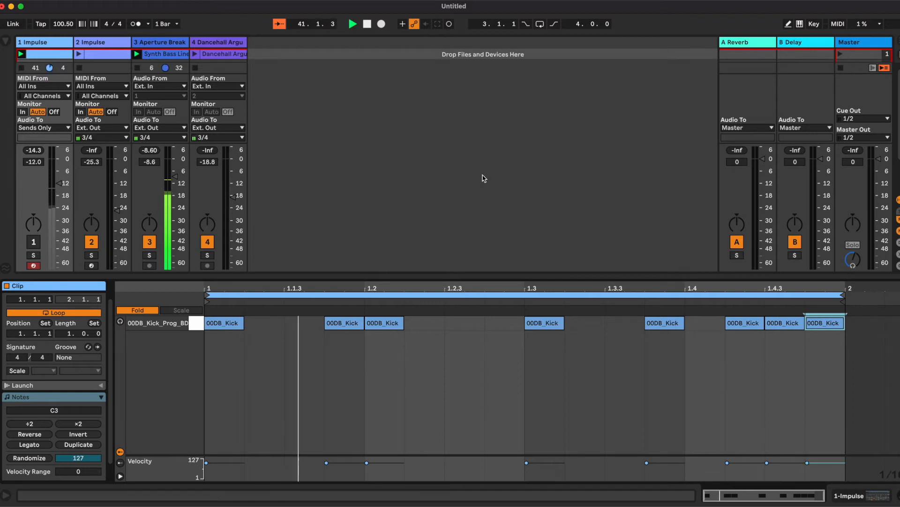
- Launch the clip on the second Impulse track
left_click(150, 44)
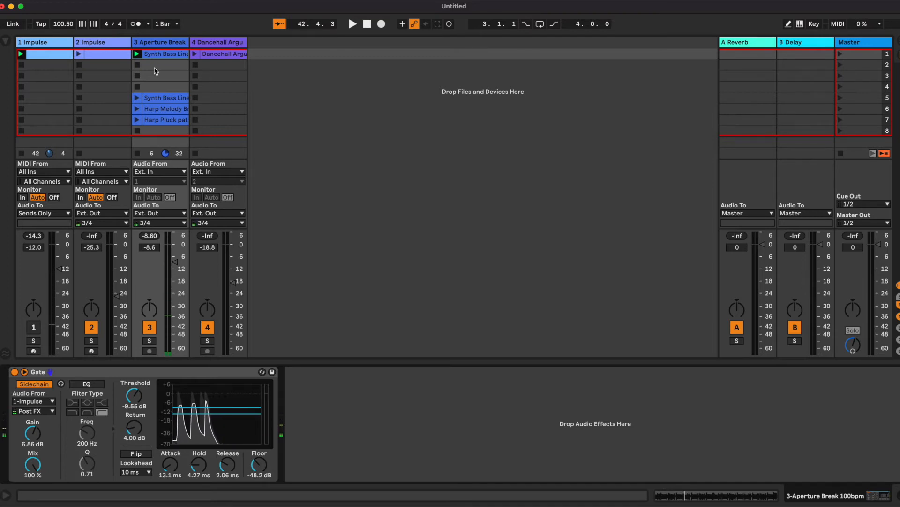
left_click(96, 45)
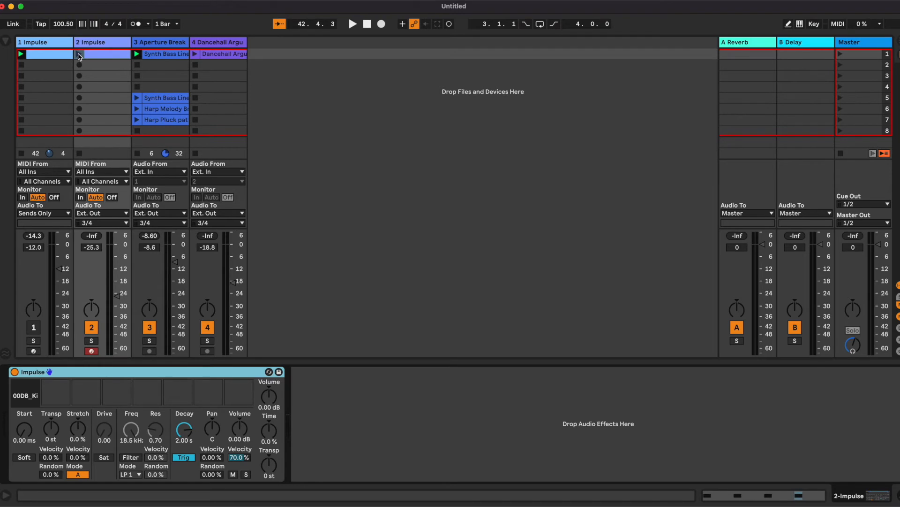
left_click(78, 54)
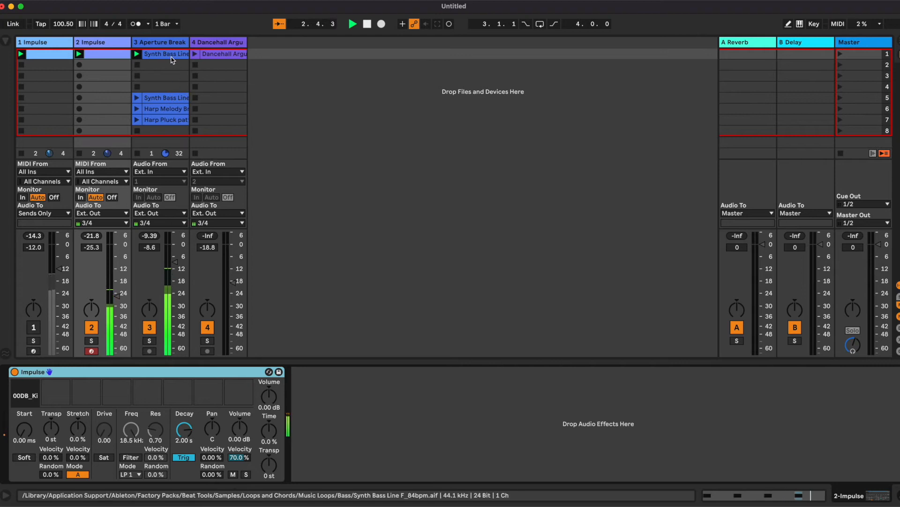
- Set the Gate threshold to about -12.7 dB and return to about 7.05 dB, bypassing it briefly to compare
left_click(216, 45)
left_click(164, 46)
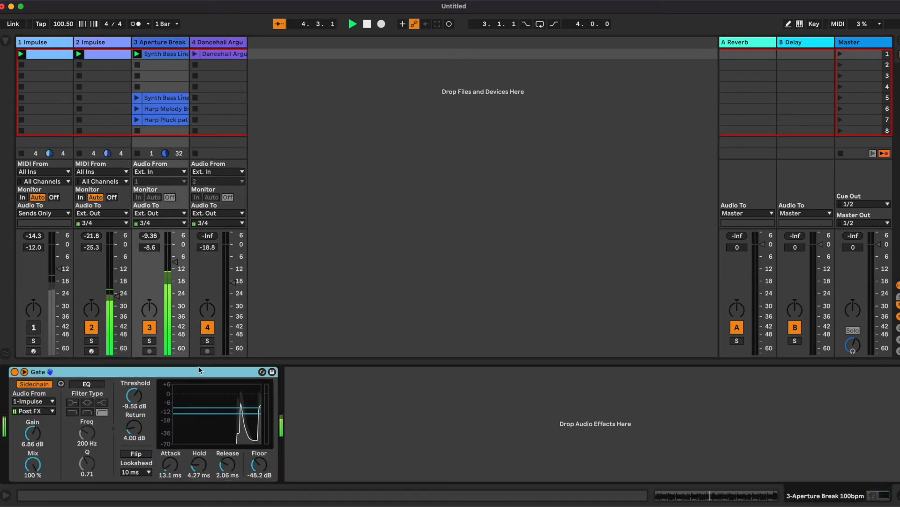
mouse_move(134, 395)
left_mouse_down()
mouse_move(134, 417)
mouse_move(134, 404)
left_mouse_up()
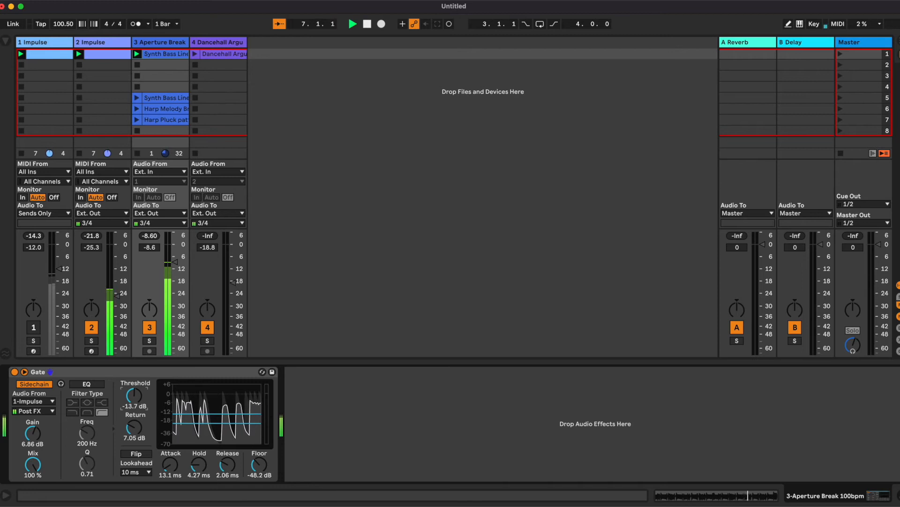
left_click(134, 427)
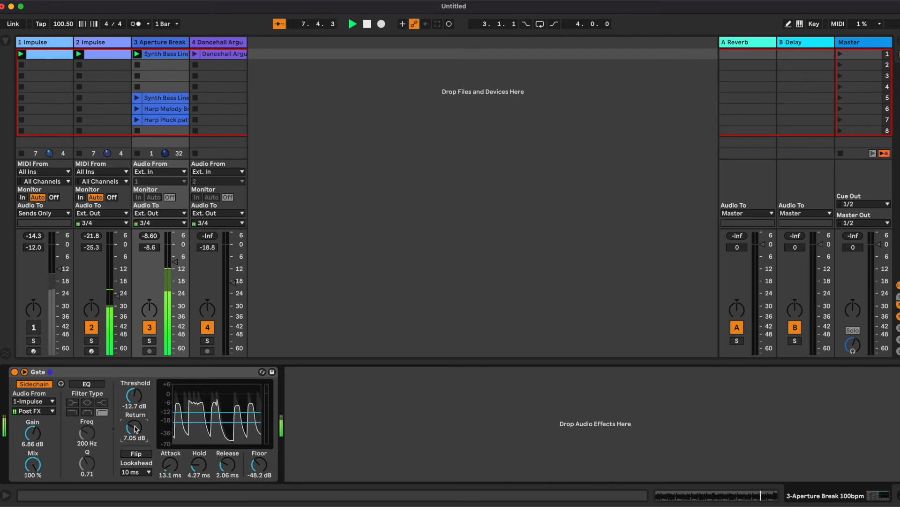
left_click(15, 372)
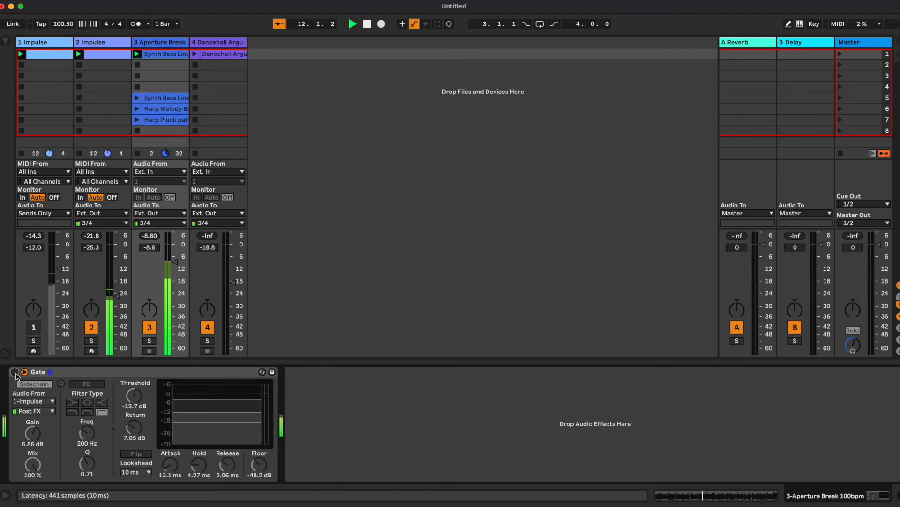
left_click(14, 372)
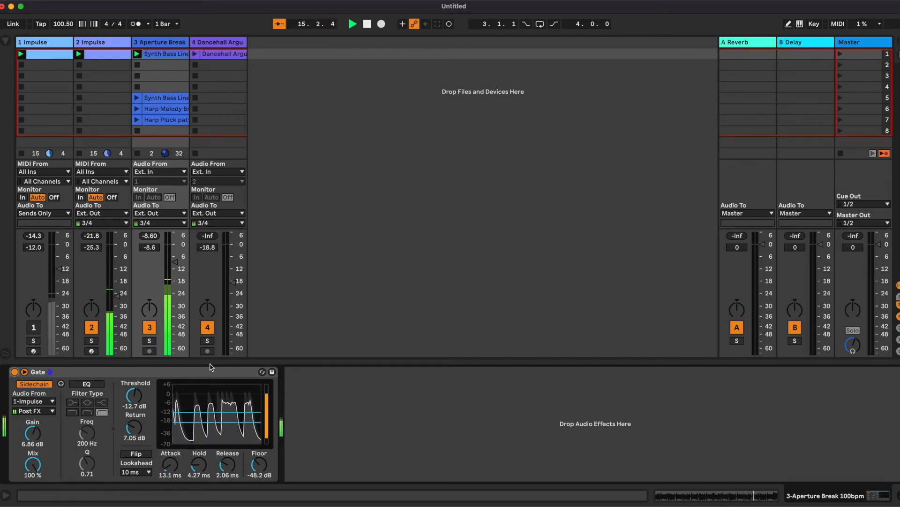
- Set the Gate floor to -inf dB while switching the second Impulse track off and back on to compare
left_click(93, 328)
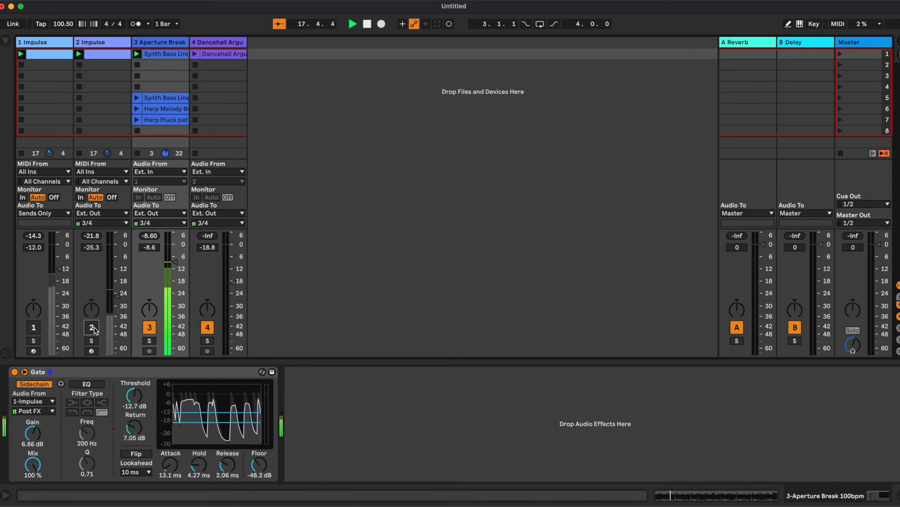
left_click_drag(257, 471, 257, 475)
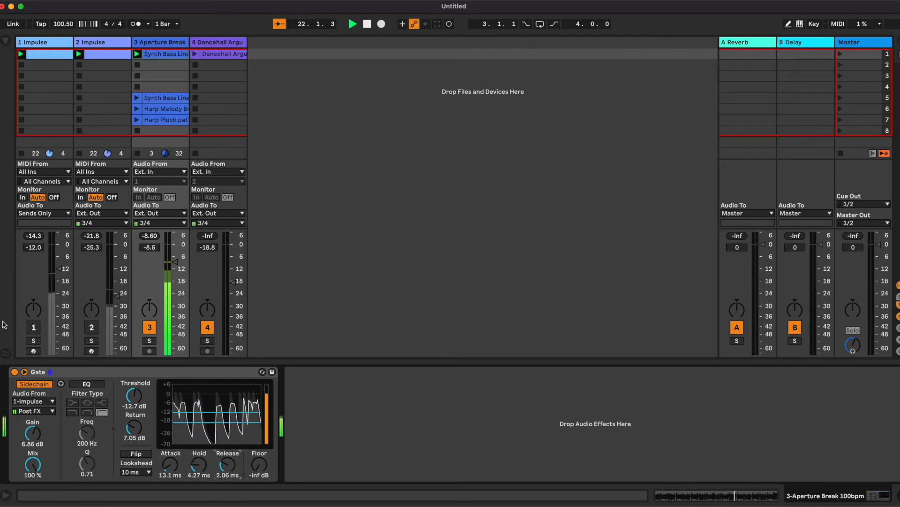
left_click(92, 328)
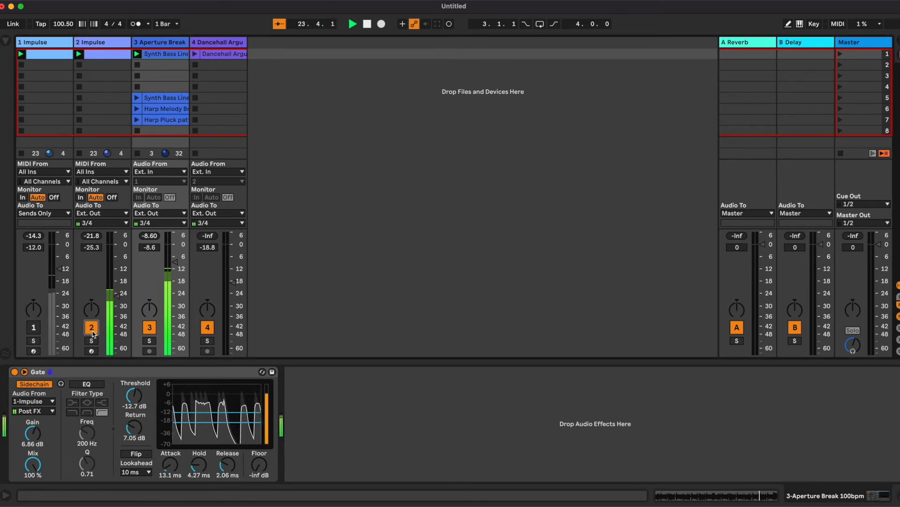
- Launch the Dancehall Argus clip and move the kick clip's first kick note from 1.1.1 to 1.1.2
left_click(196, 56)
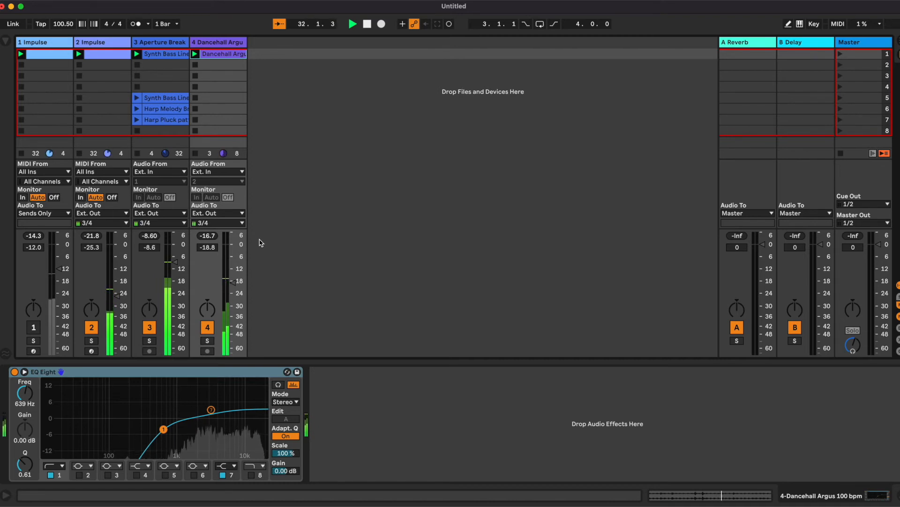
double_click(49, 54)
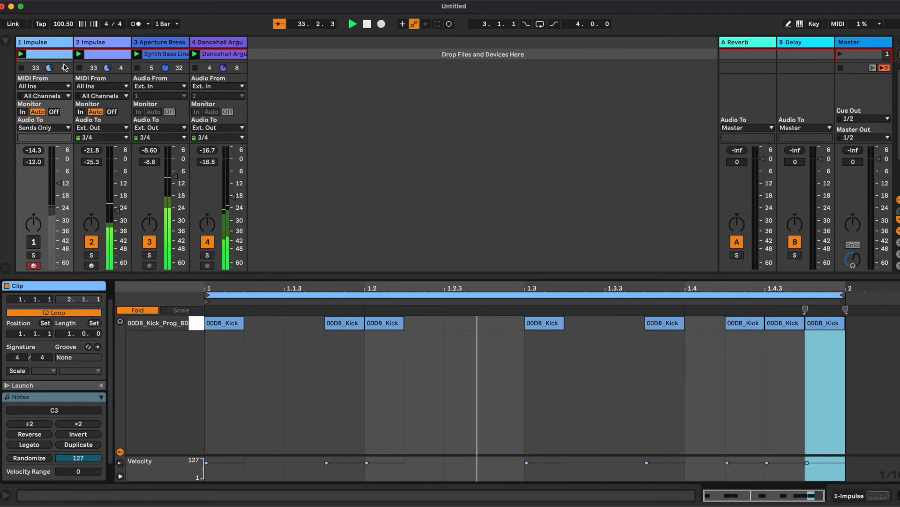
left_click(230, 324)
left_click_drag(230, 327, 271, 330)
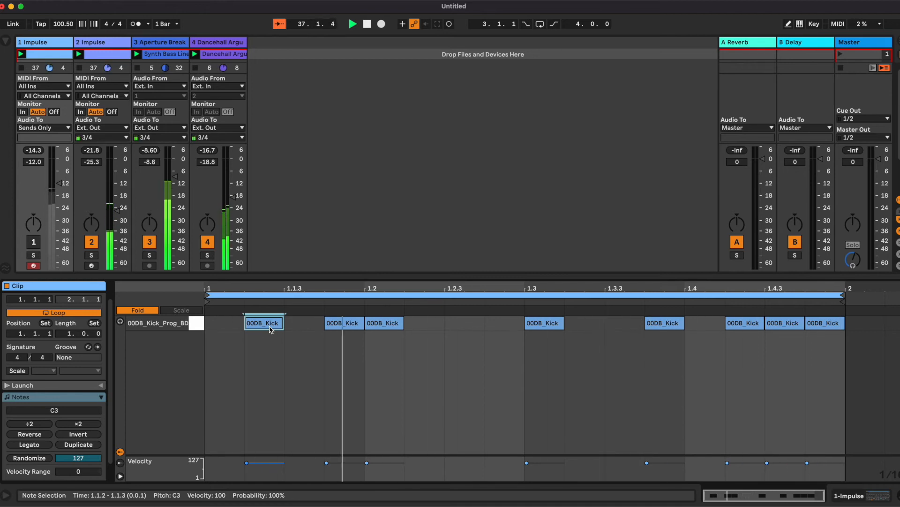
left_click(309, 362)
left_click_drag(261, 326, 221, 327)
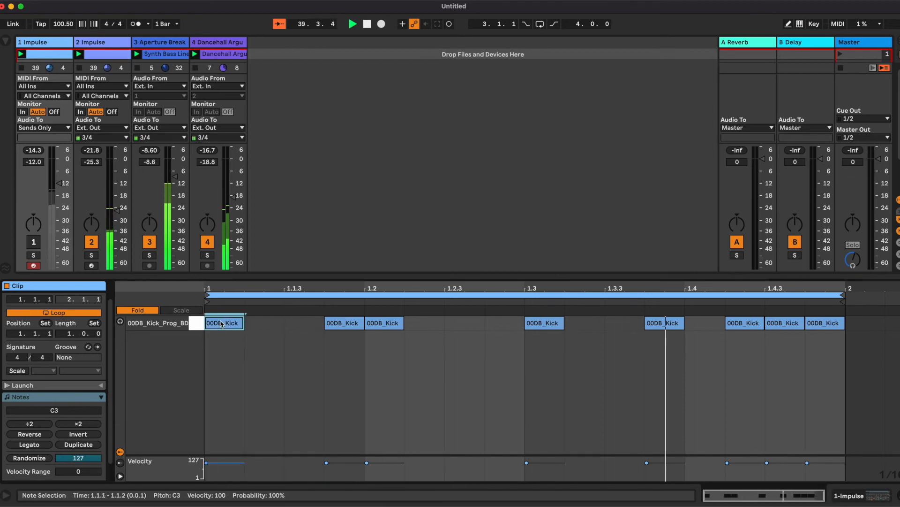
left_click_drag(222, 323, 265, 328)
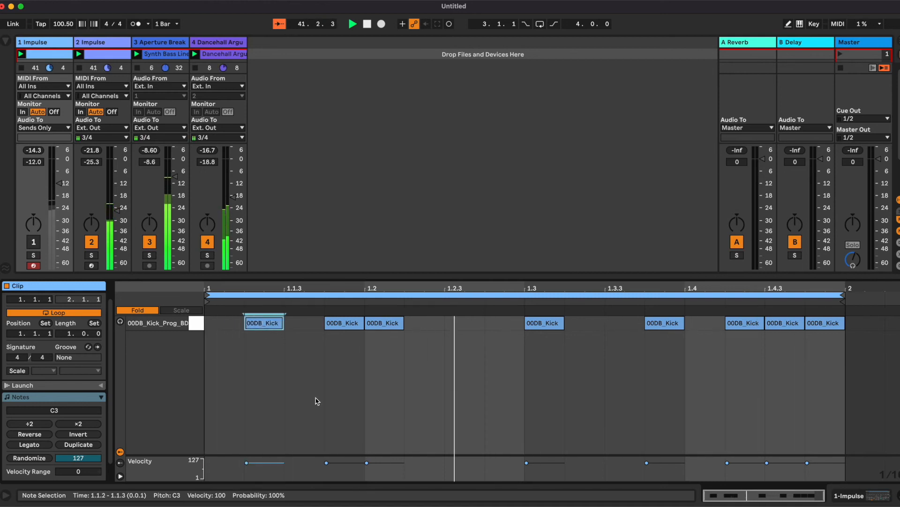
- On the Aperture Break Gate, set release to about 1.26 ms, threshold to about -7.65 dB and return to about 6.86 dB
double_click(180, 46)
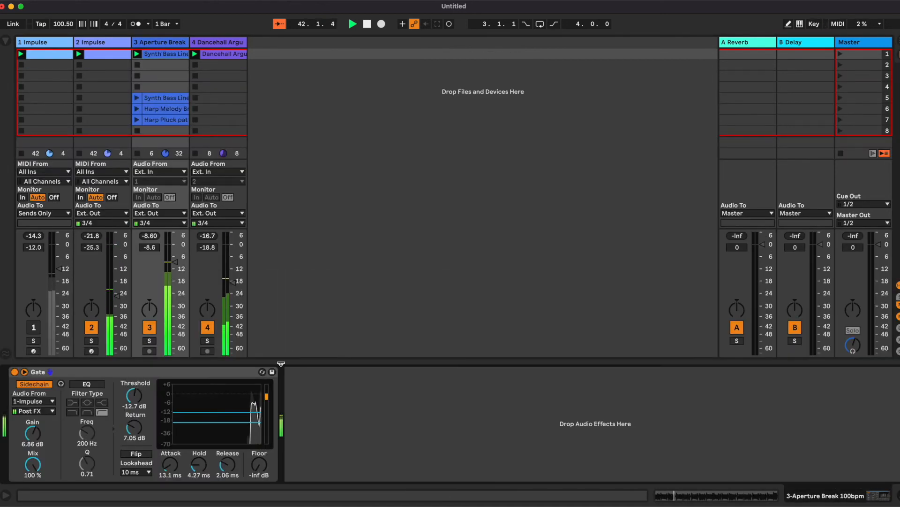
left_click_drag(227, 464, 227, 469)
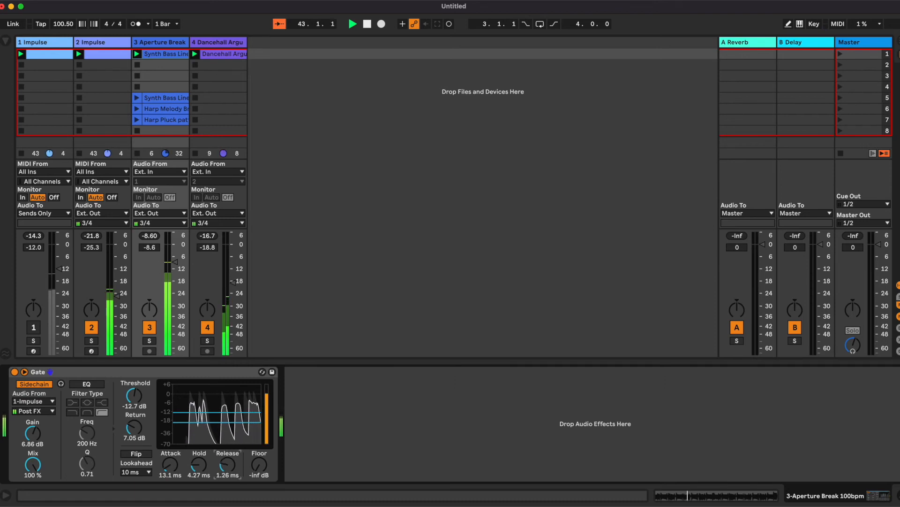
left_click_drag(134, 427, 134, 434)
left_click_drag(134, 395, 134, 390)
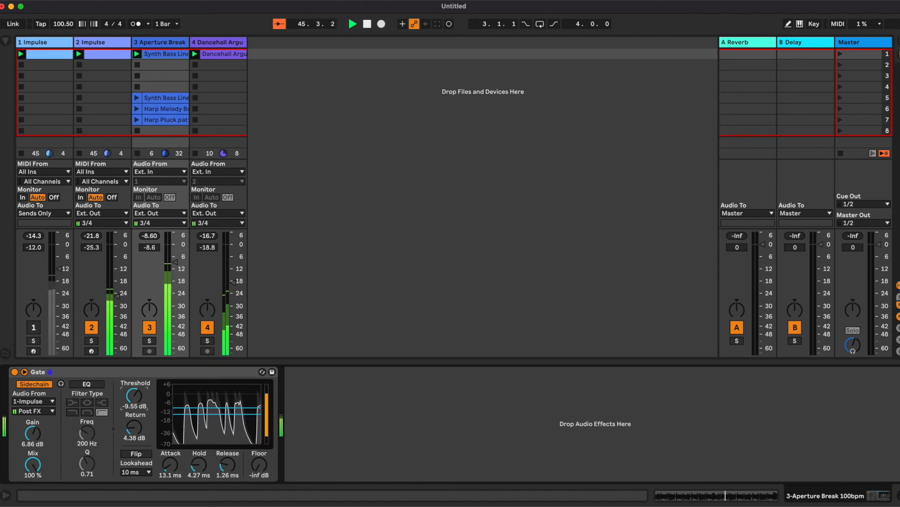
left_click_drag(132, 425, 134, 396)
left_click_drag(132, 429, 133, 427)
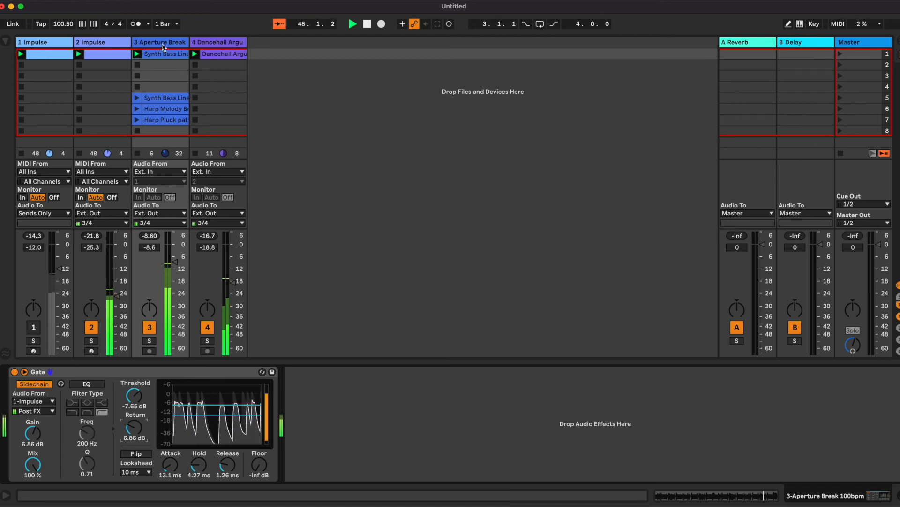
- Open the kick clip and move the first kick note to 1.1.3
double_click(44, 54)
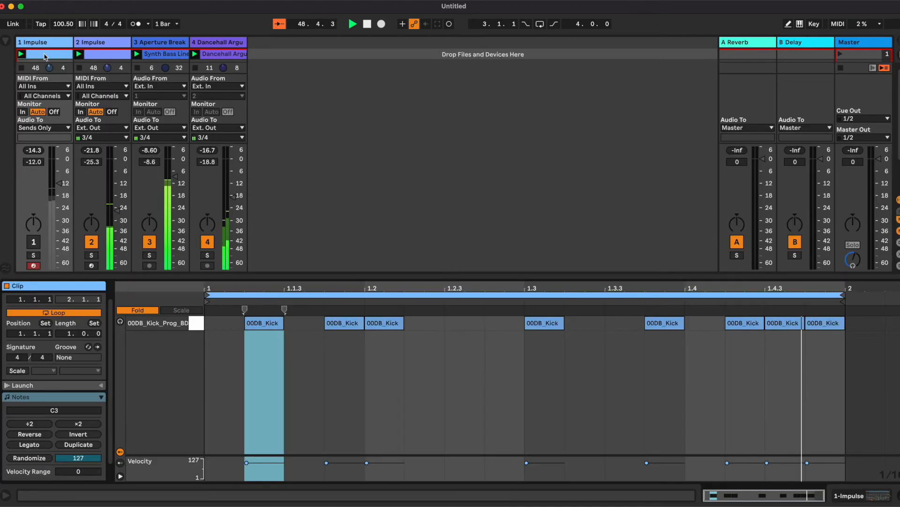
left_click_drag(263, 324, 302, 329)
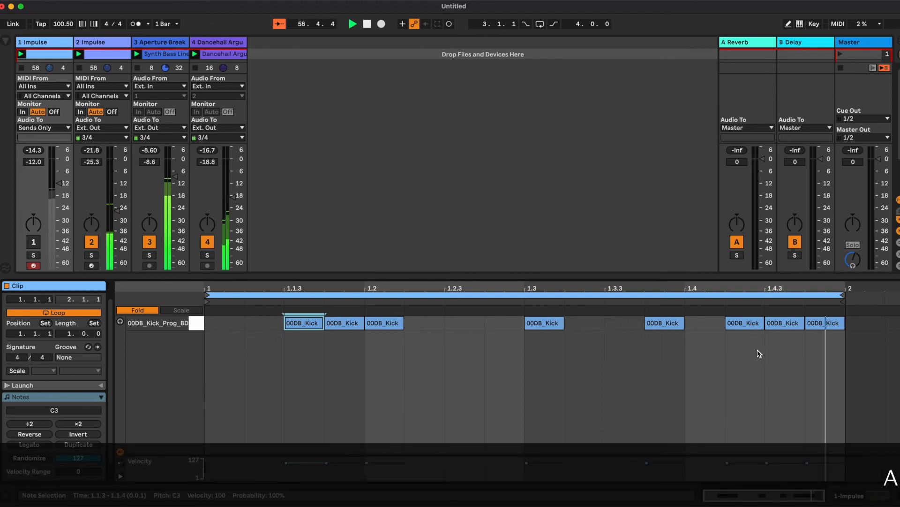
- Open the Aperture Break Gate again and lower its release and return settings
left_click(152, 43)
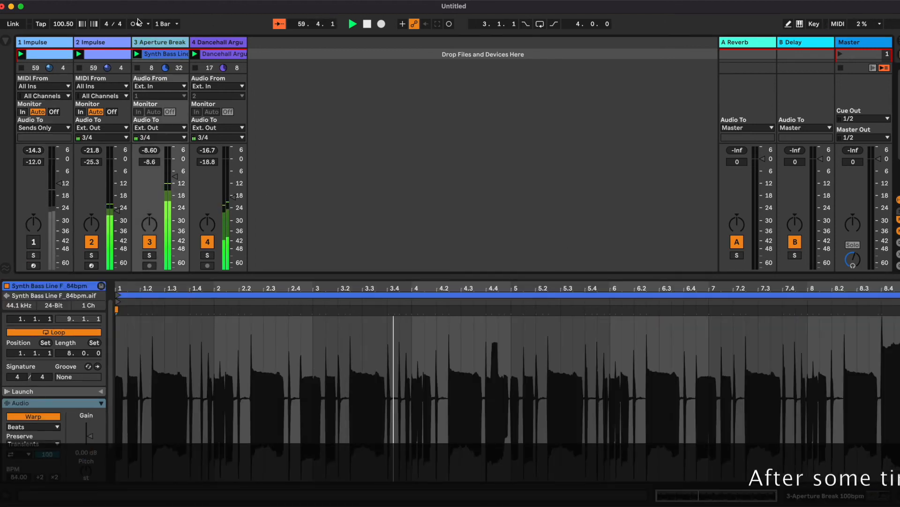
double_click(154, 46)
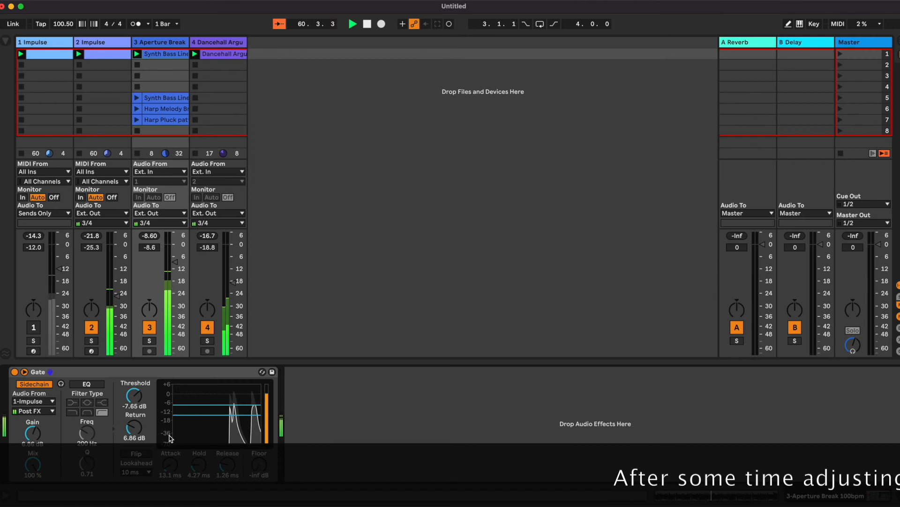
left_click_drag(227, 466, 227, 464)
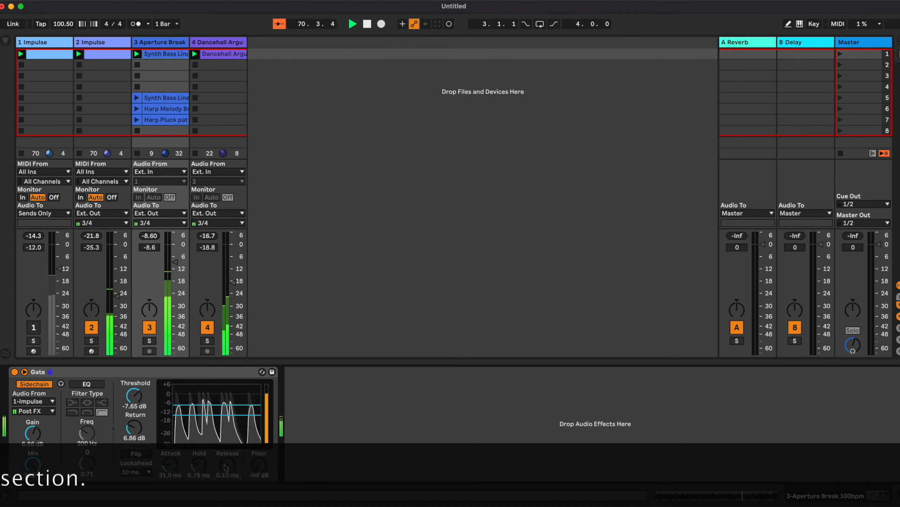
left_click_drag(133, 427, 130, 431)
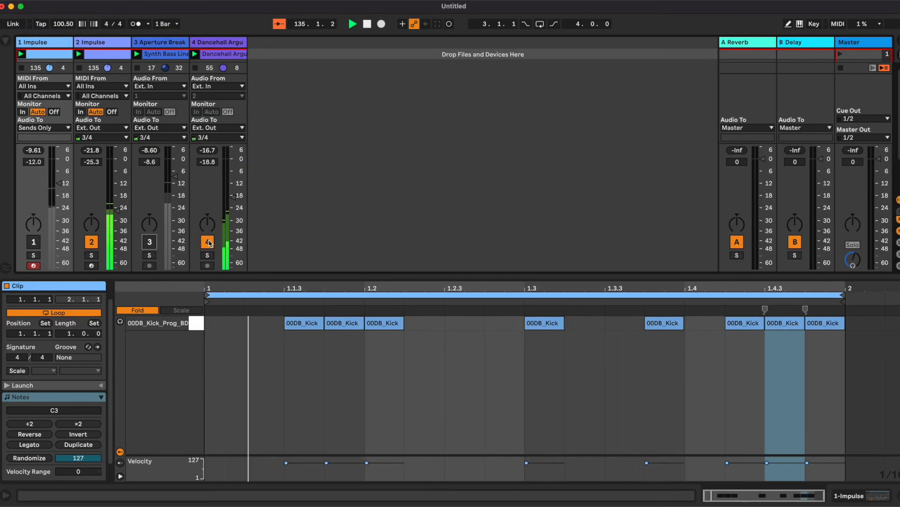
- Reactivate the Aperture Break track and set the Gate return to about 5.90 dB and release to about 1.90 ms
left_click(149, 242)
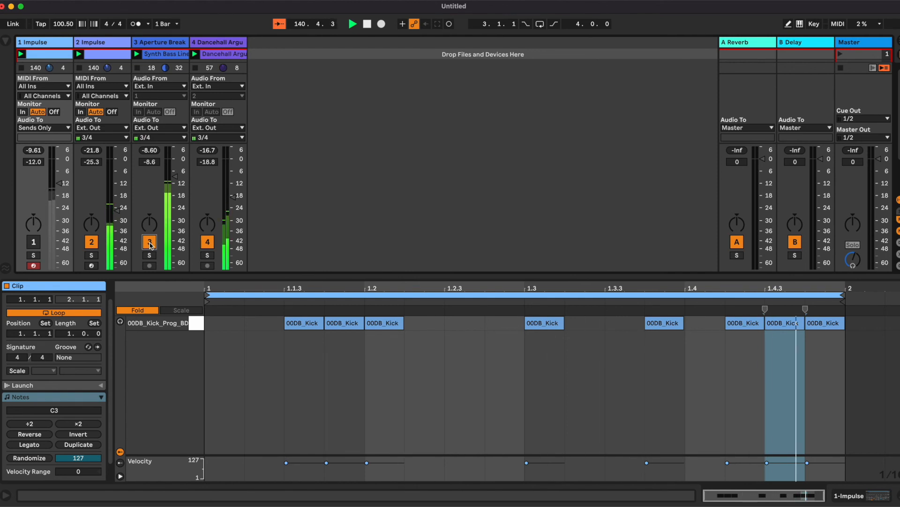
double_click(172, 42)
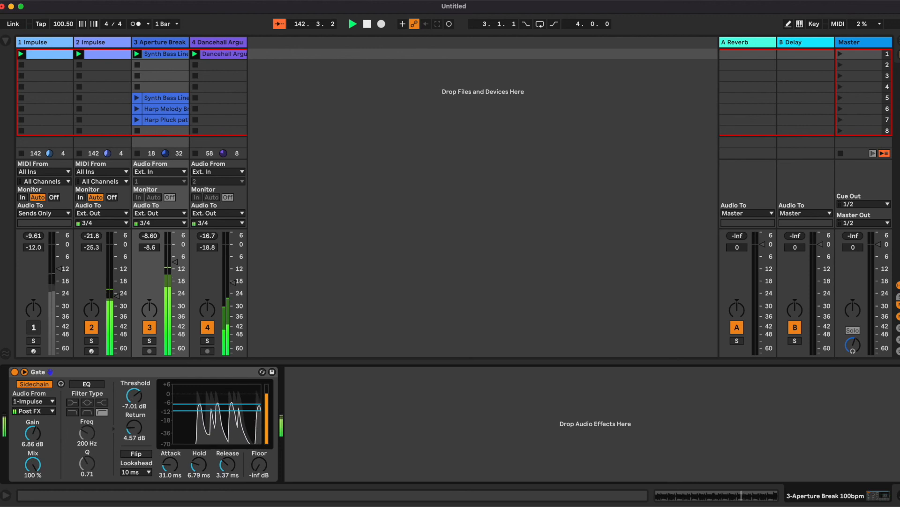
left_click_drag(134, 427, 134, 422)
left_click_drag(227, 464, 228, 468)
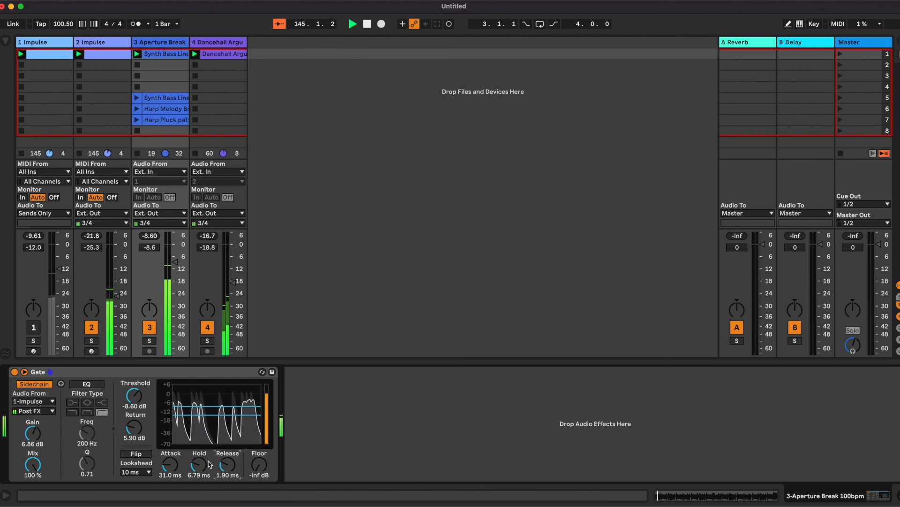